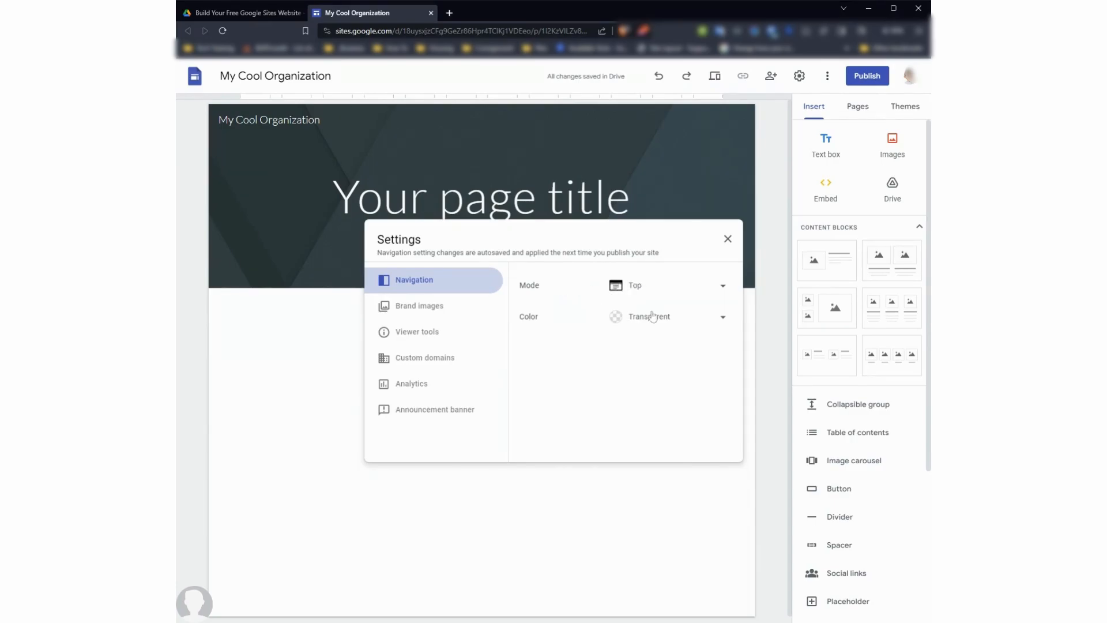
Try the Side navigation mode in the site settings and restore the mode to Top
click(683, 287)
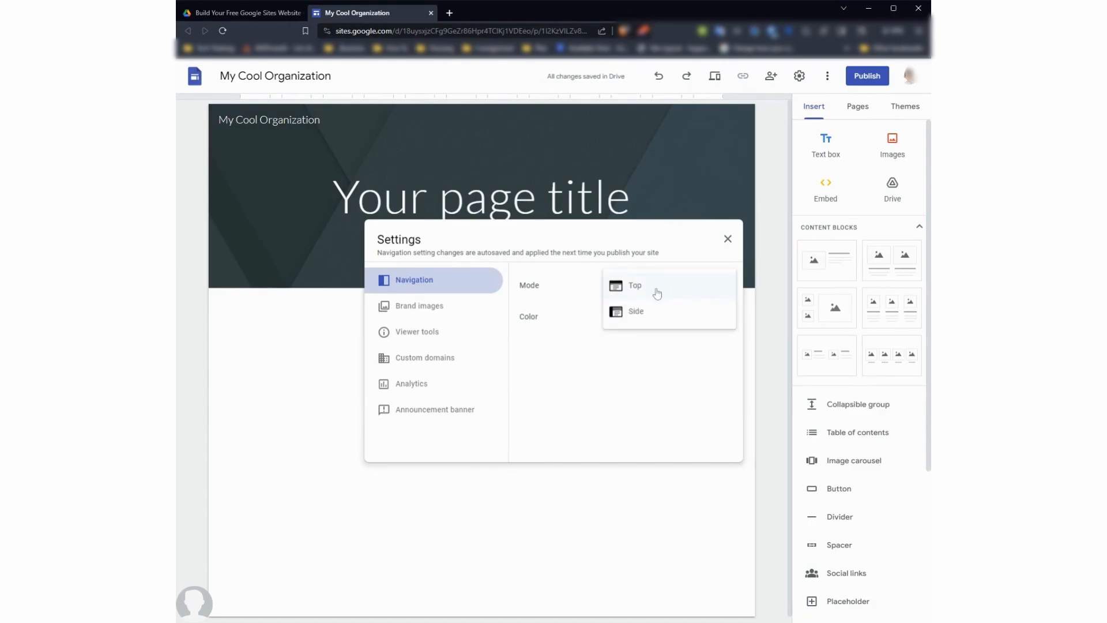
click(638, 314)
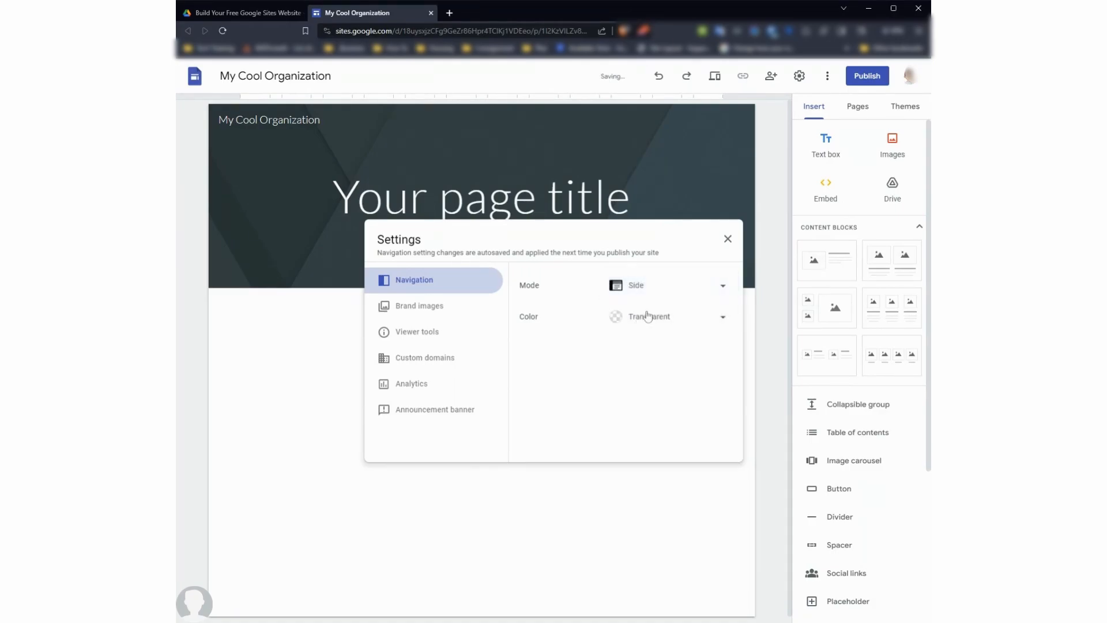
click(728, 240)
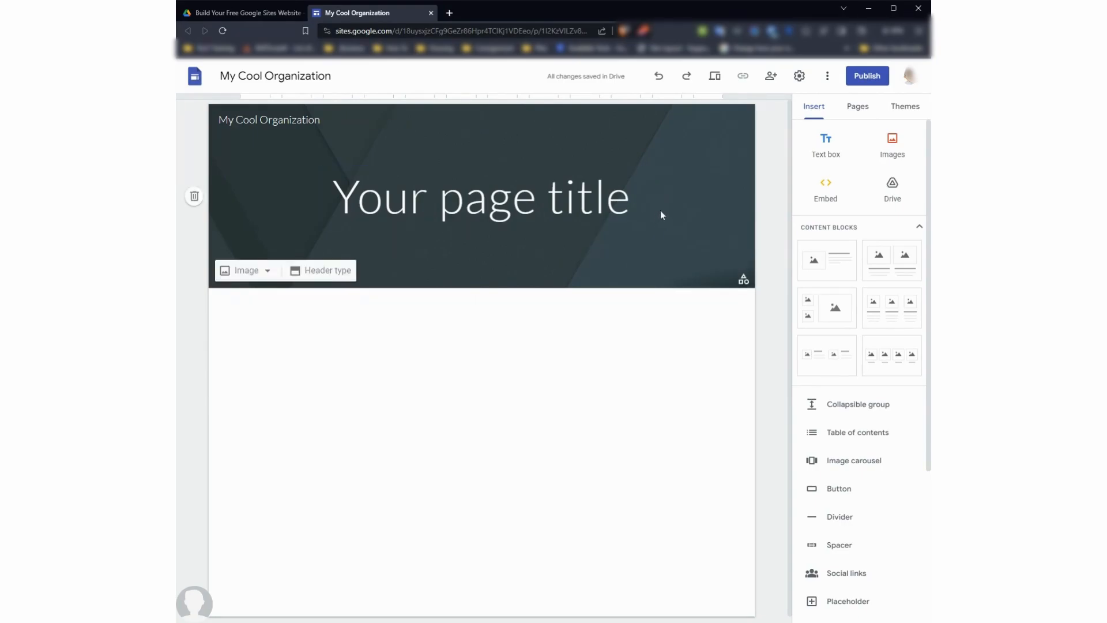
click(798, 80)
click(699, 287)
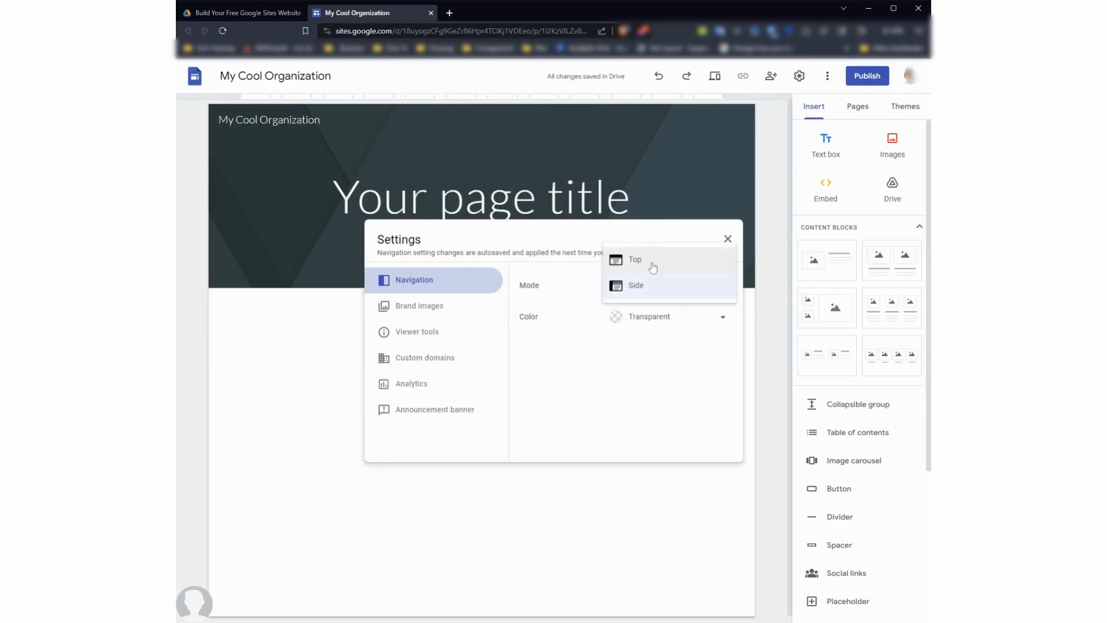
click(650, 259)
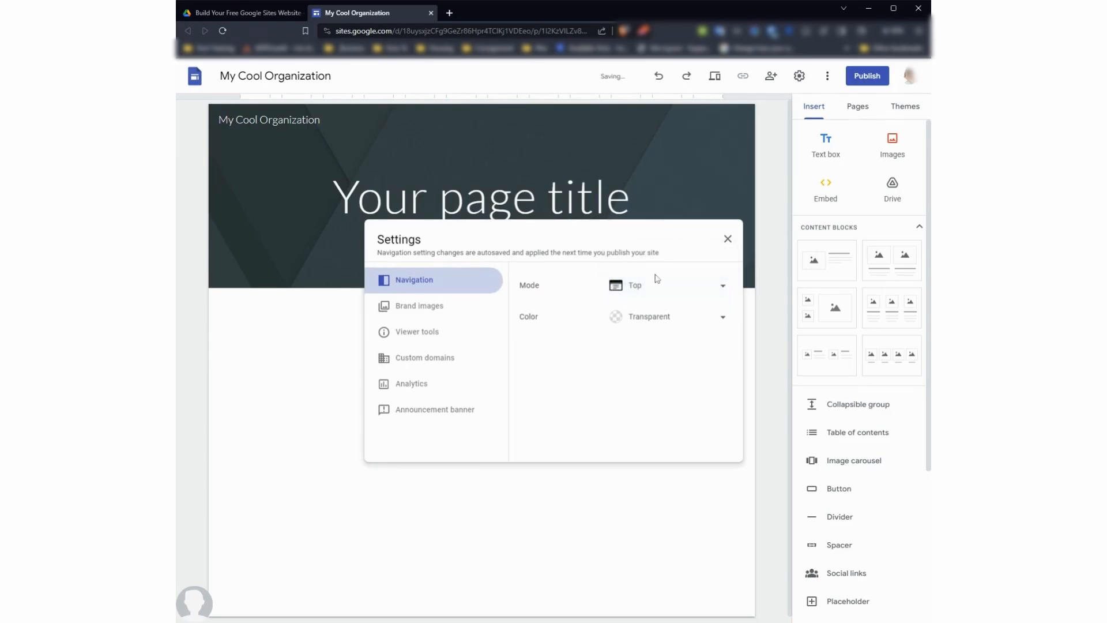
Try White as the navigation bar color and set it to Black
click(663, 317)
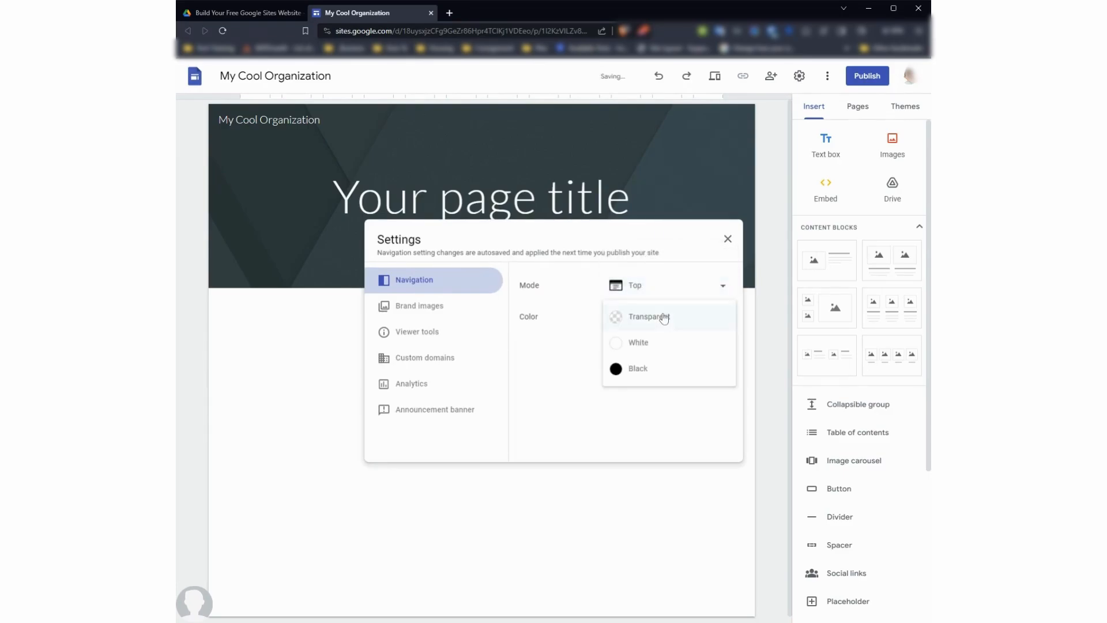
click(645, 344)
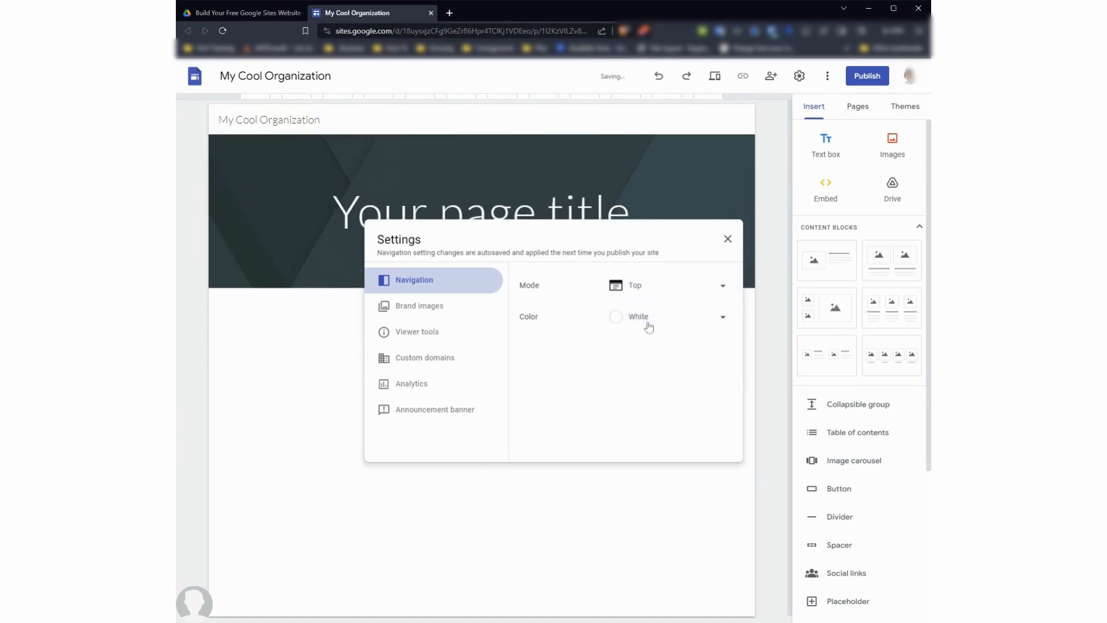
click(647, 318)
click(639, 343)
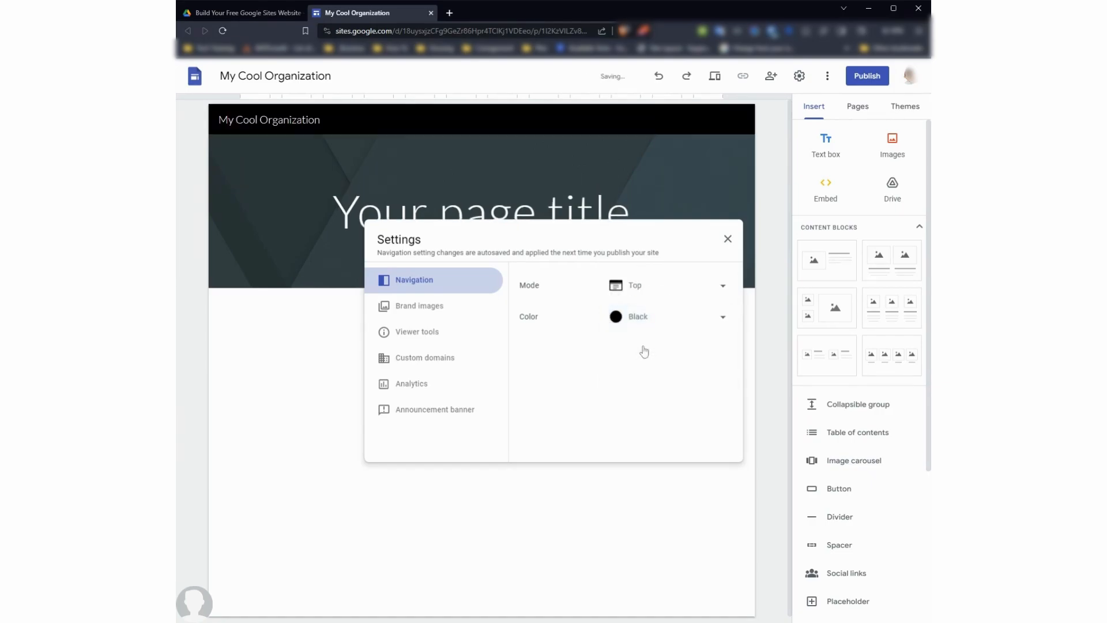
Switch the black navigation bar to Side mode and back to Top, keeping Black as its color
click(662, 293)
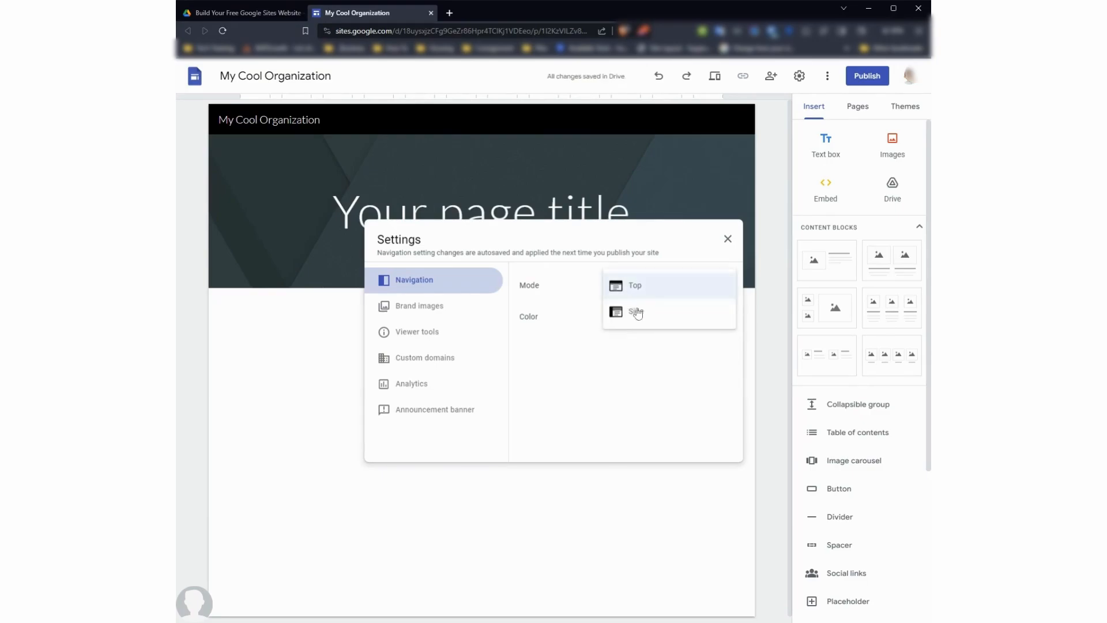
click(632, 318)
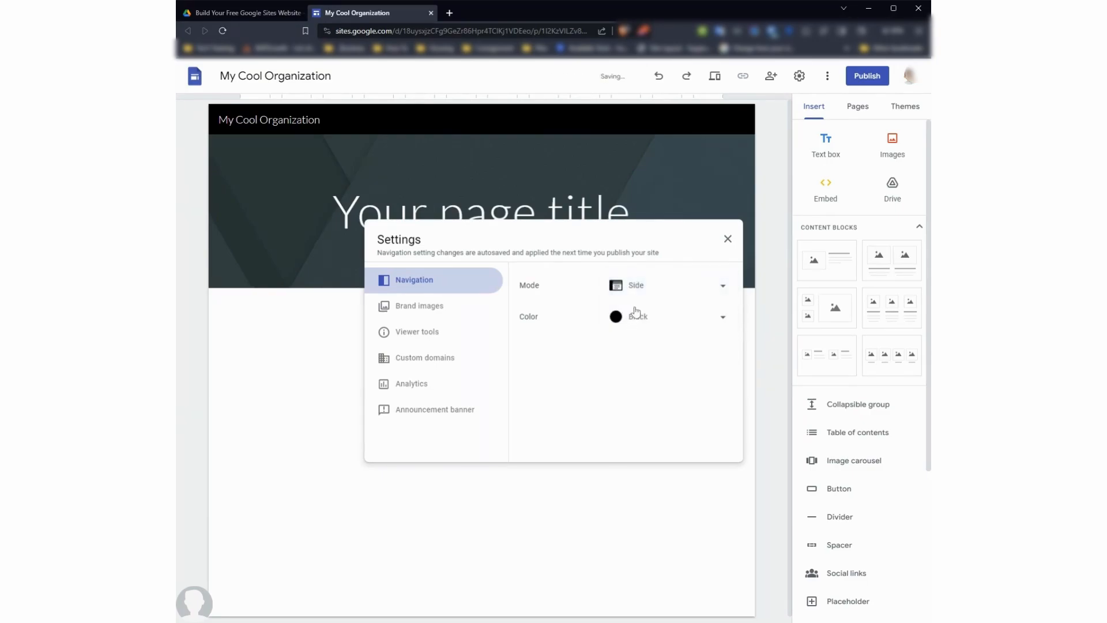
click(650, 286)
click(653, 280)
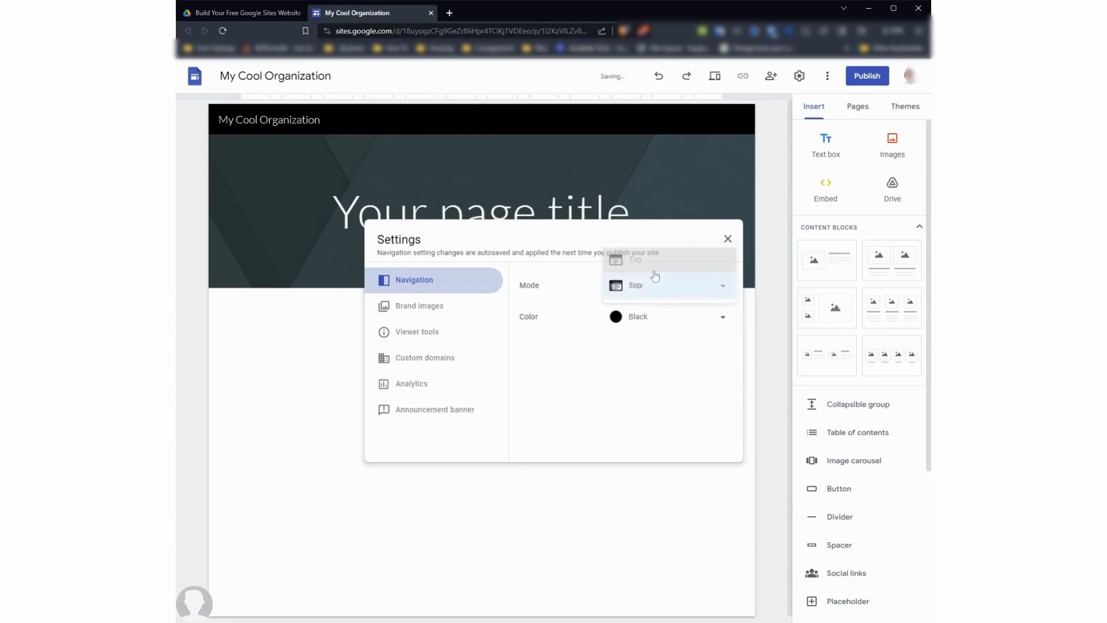
click(649, 317)
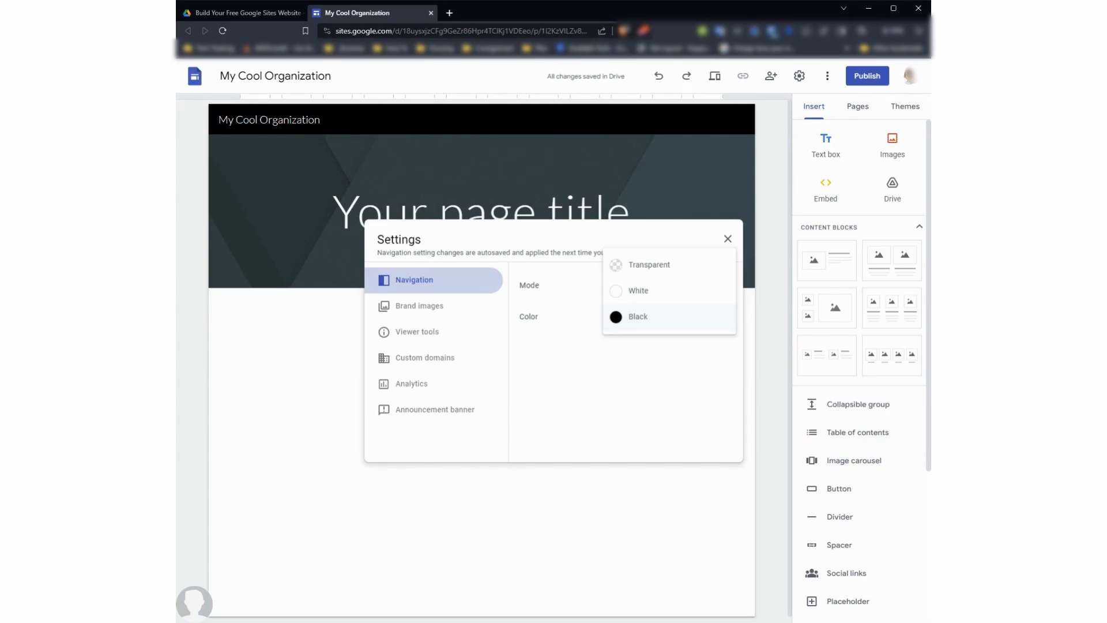
click(637, 365)
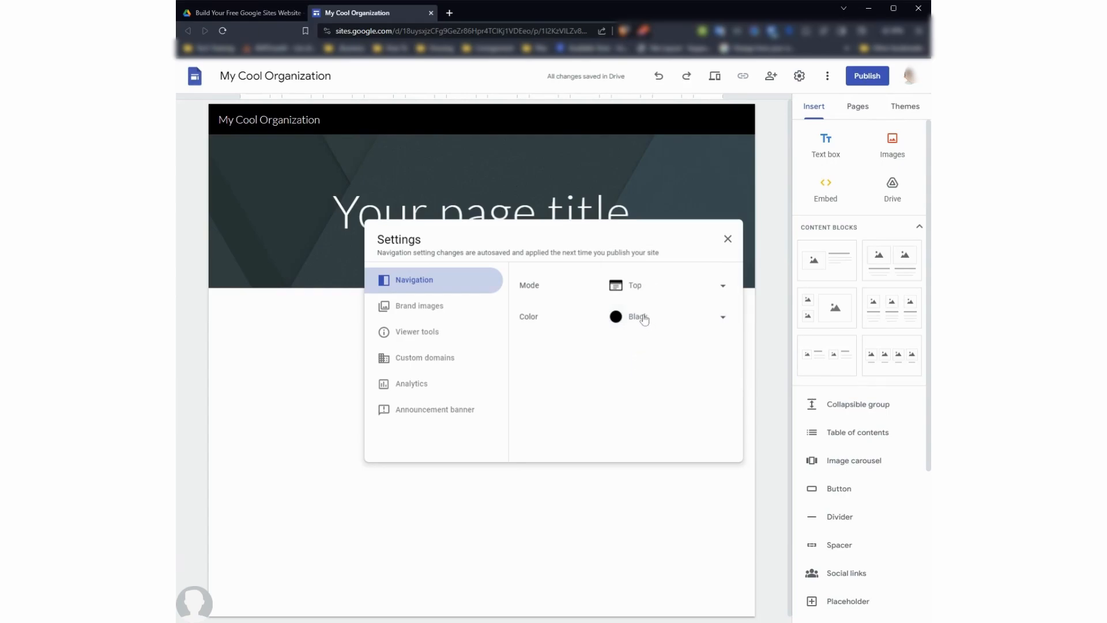
Add the Google Sites picture from the recent Google Drive images as the site's logo in the brand images settings
click(437, 316)
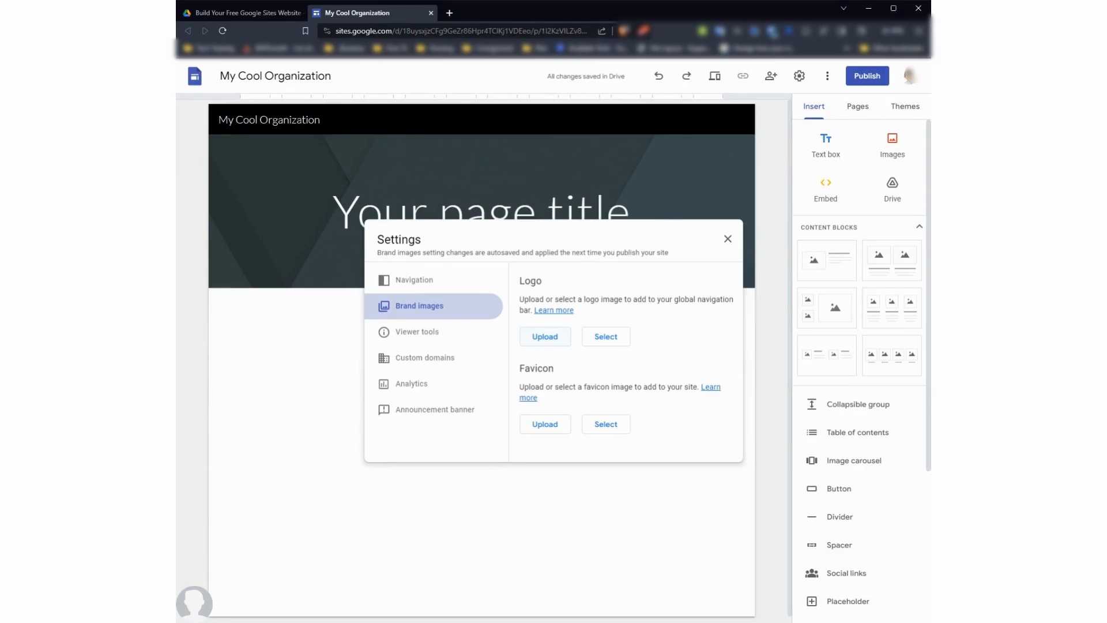
click(606, 340)
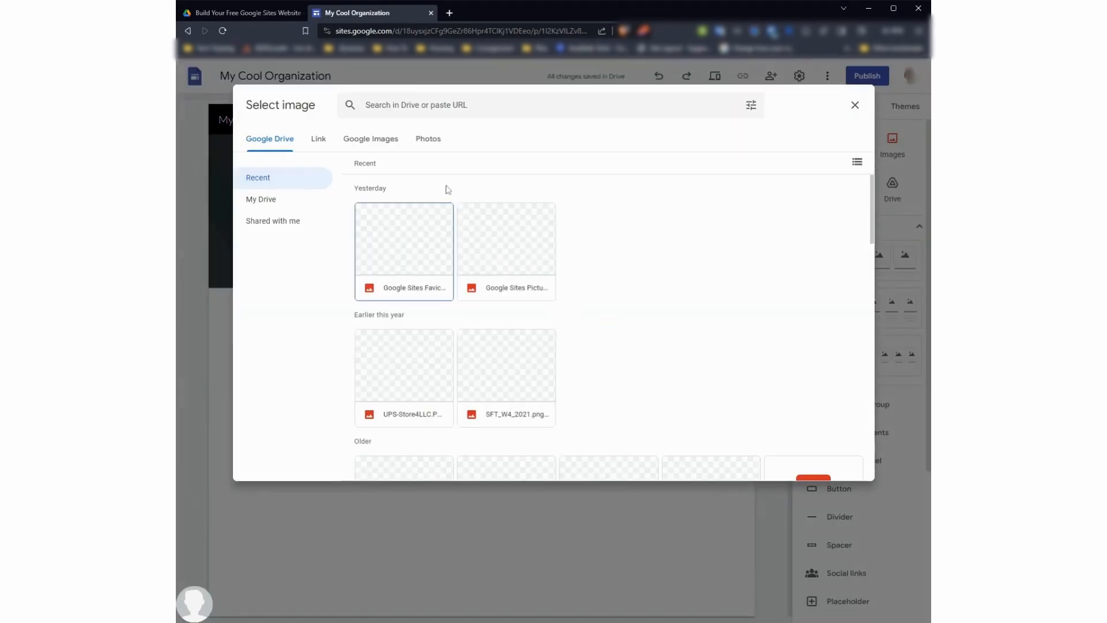
click(506, 226)
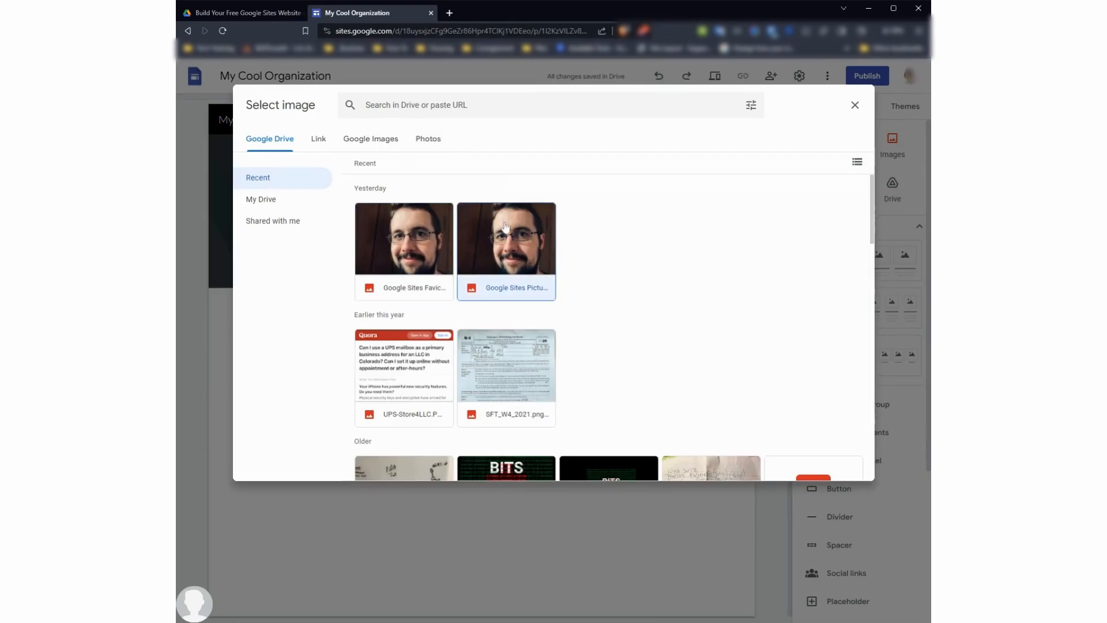
double_click(505, 227)
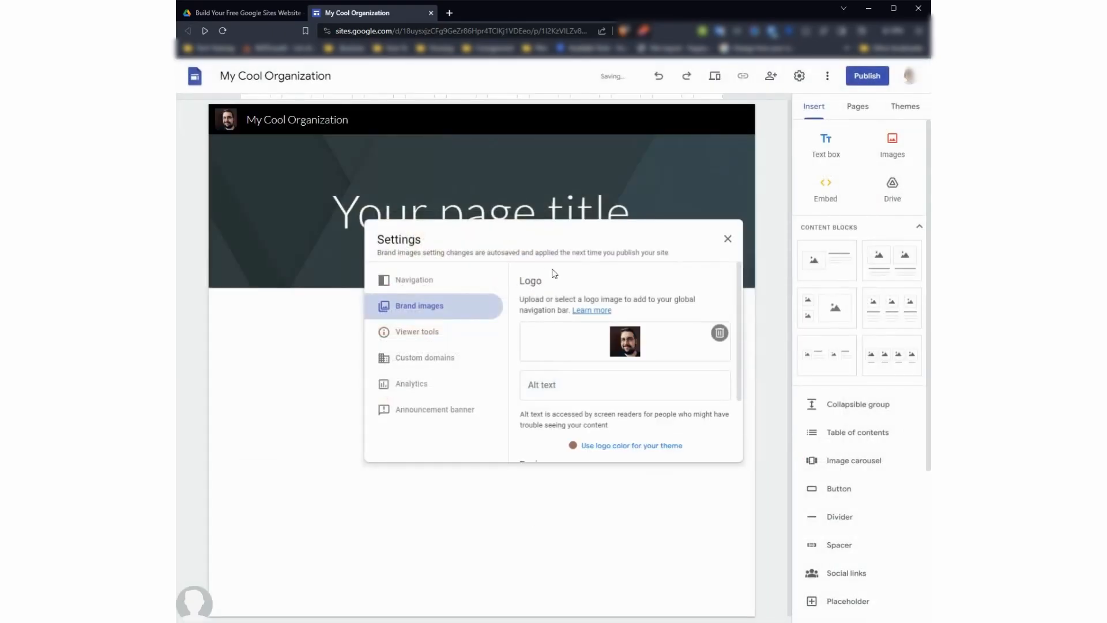
Set the site's favicon to the Google Sites favicon image from Google Drive and review both brand images
scroll(566, 406, down, 2)
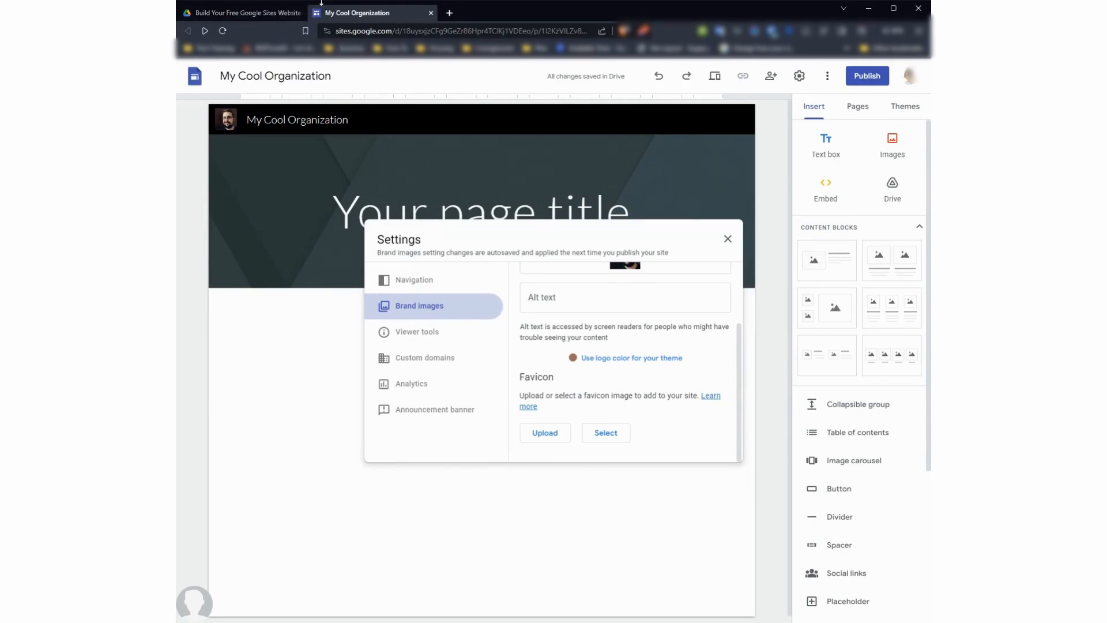
click(599, 439)
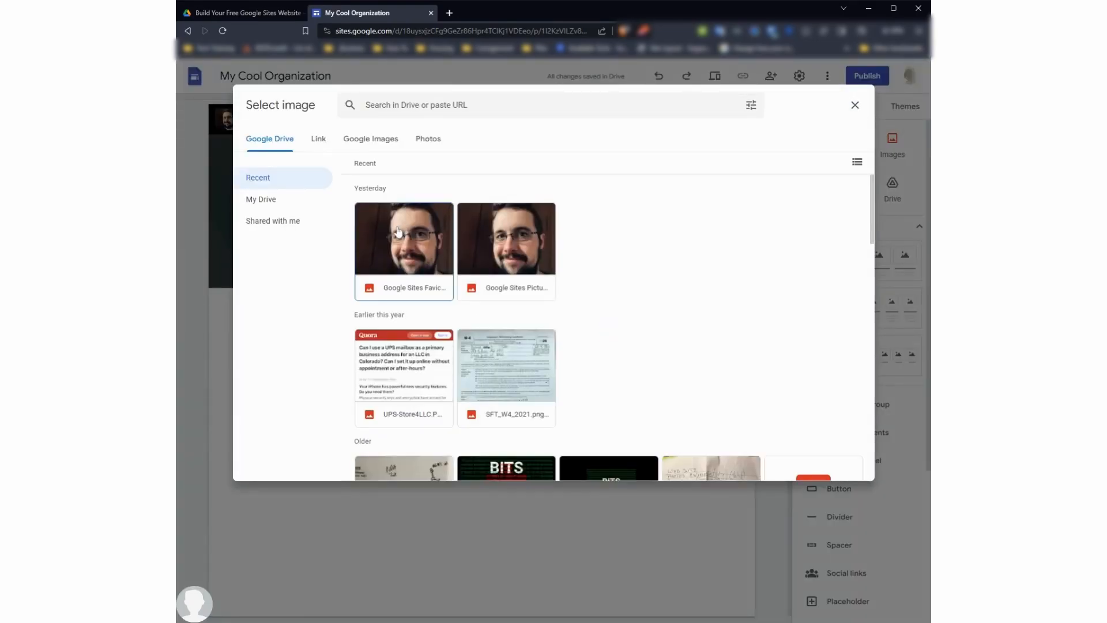
double_click(398, 231)
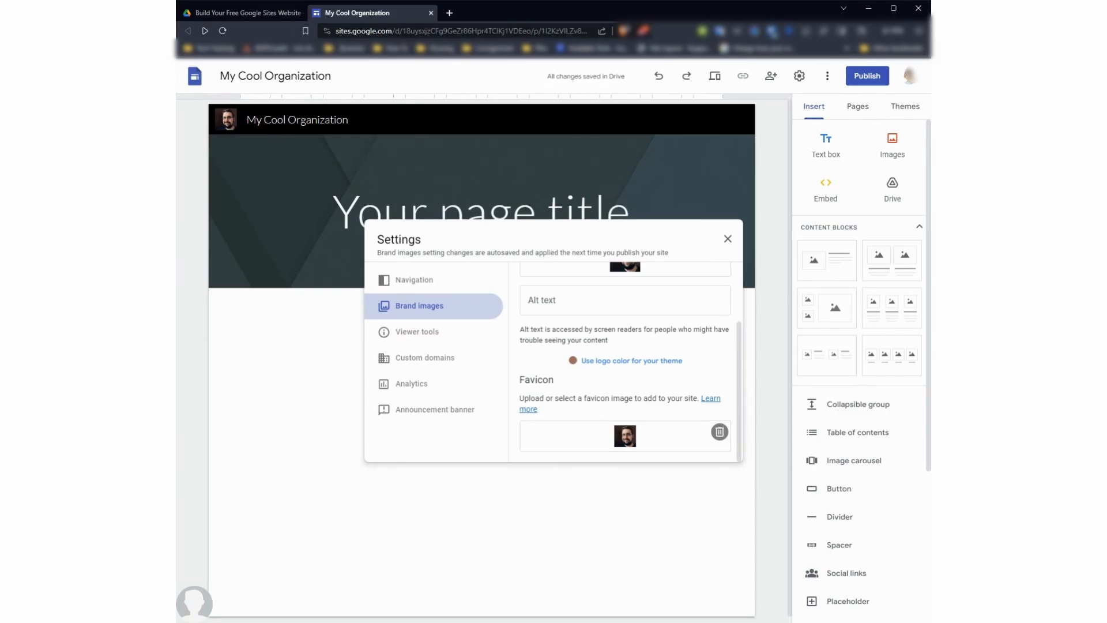
scroll(609, 407, up, 2)
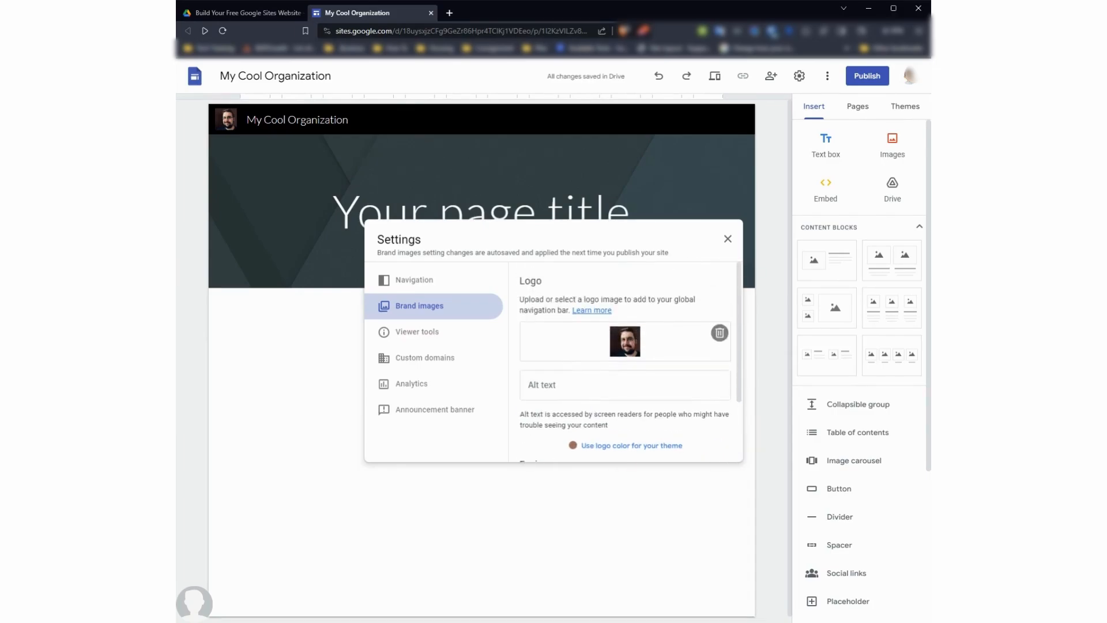
scroll(619, 379, down, 2)
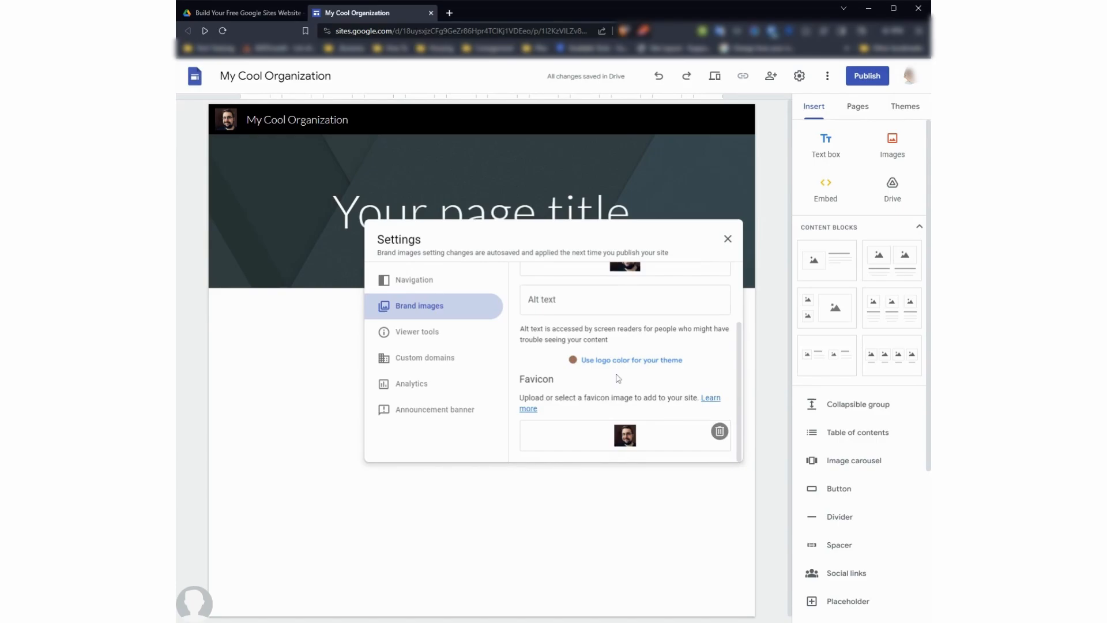
Review the viewer tools, custom domains and analytics settings of the site
click(436, 333)
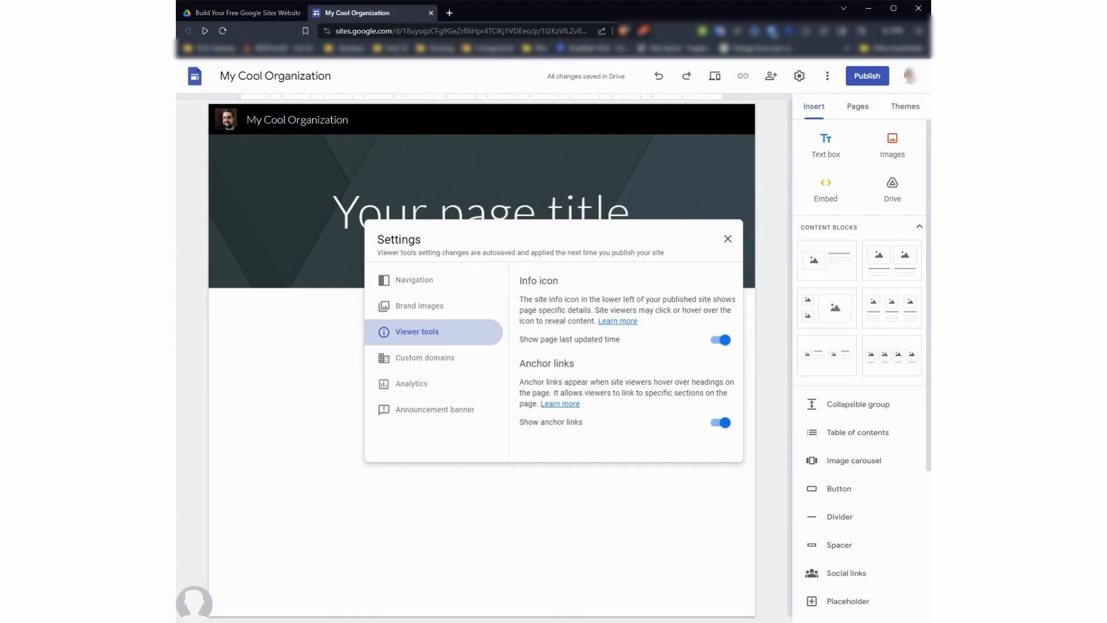
click(418, 367)
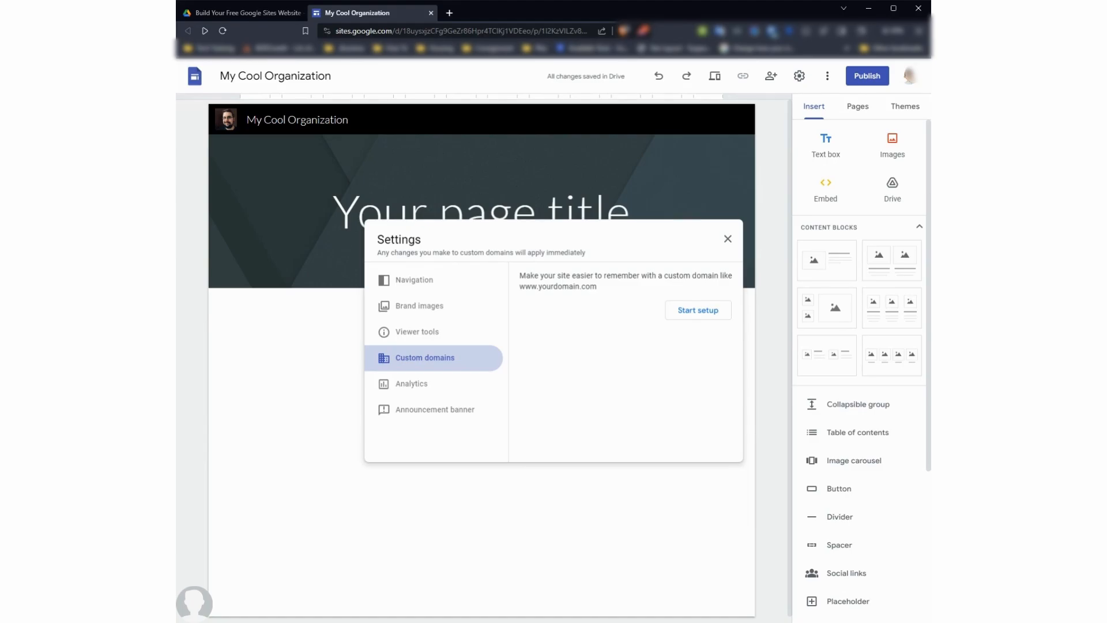
click(411, 385)
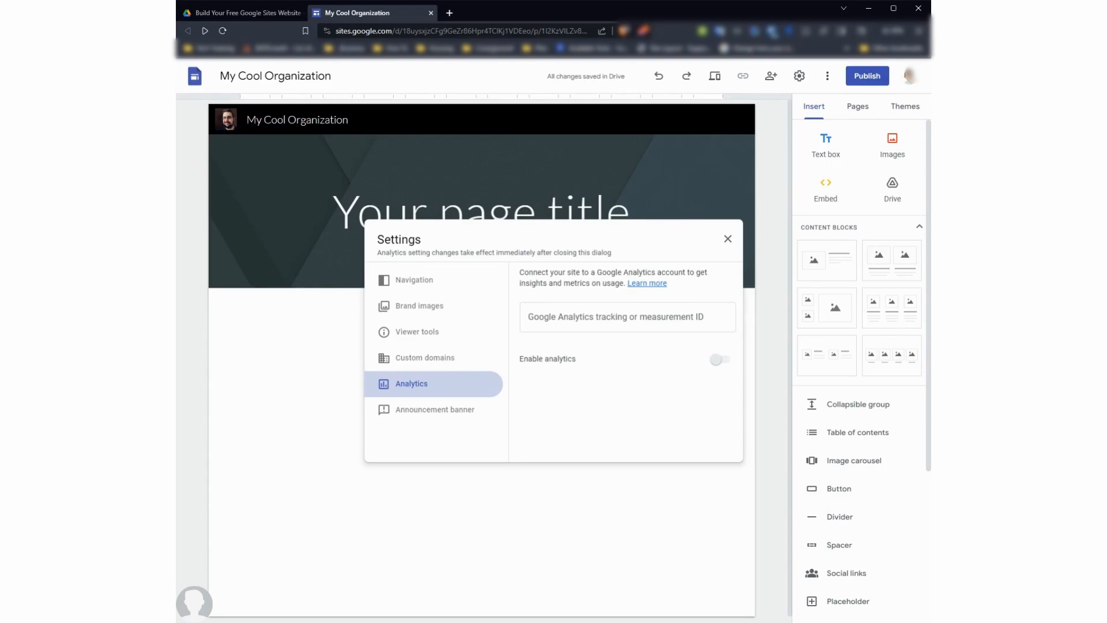
Turn on the site's announcement banner and set the banner color to bright blue
click(436, 410)
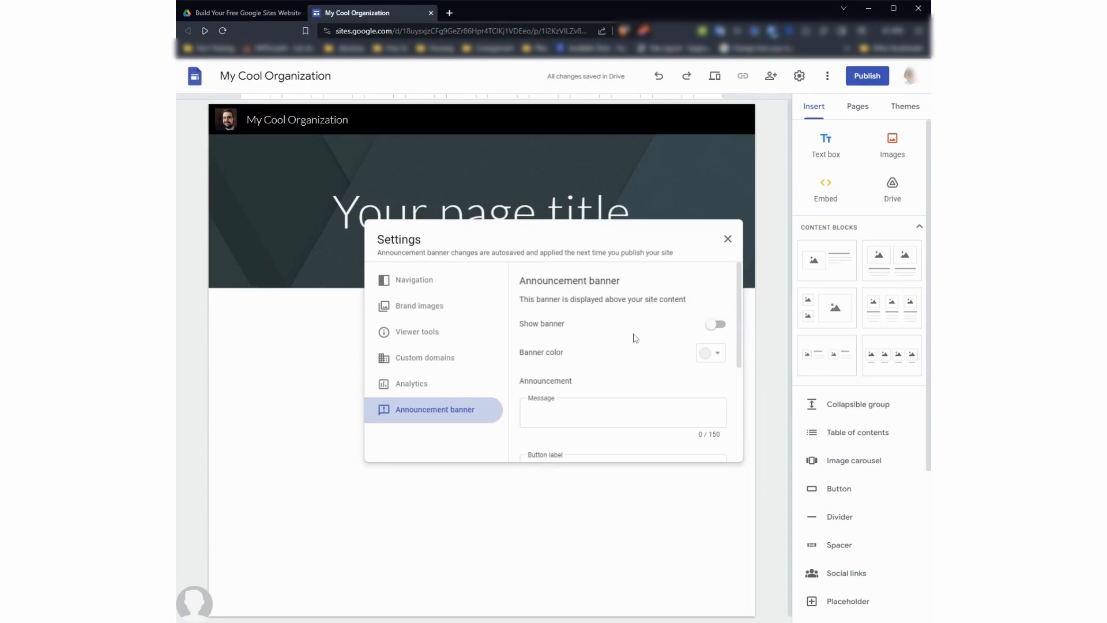
click(715, 324)
click(710, 352)
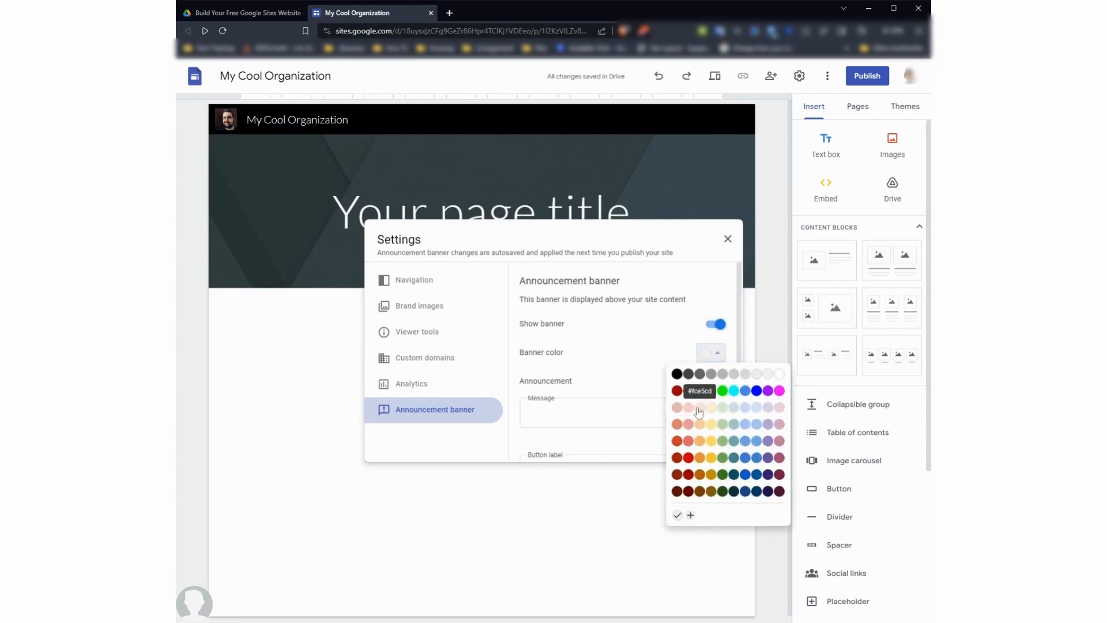
click(756, 391)
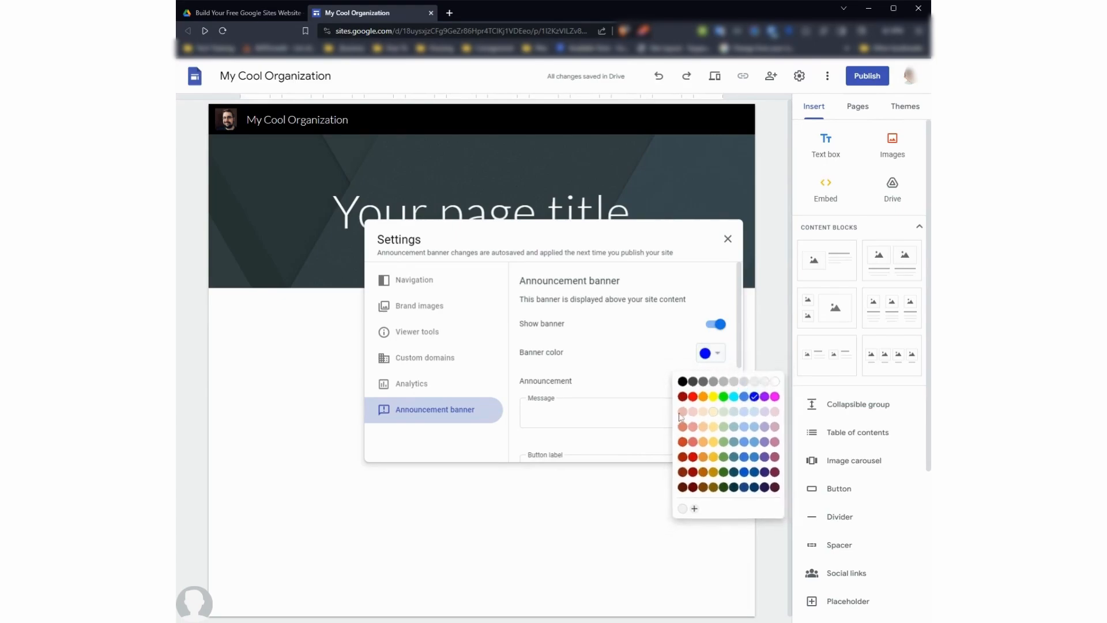
Enter "Hello World!" as the announcement banner's message and reuse the same text as its button label
text(Hell)
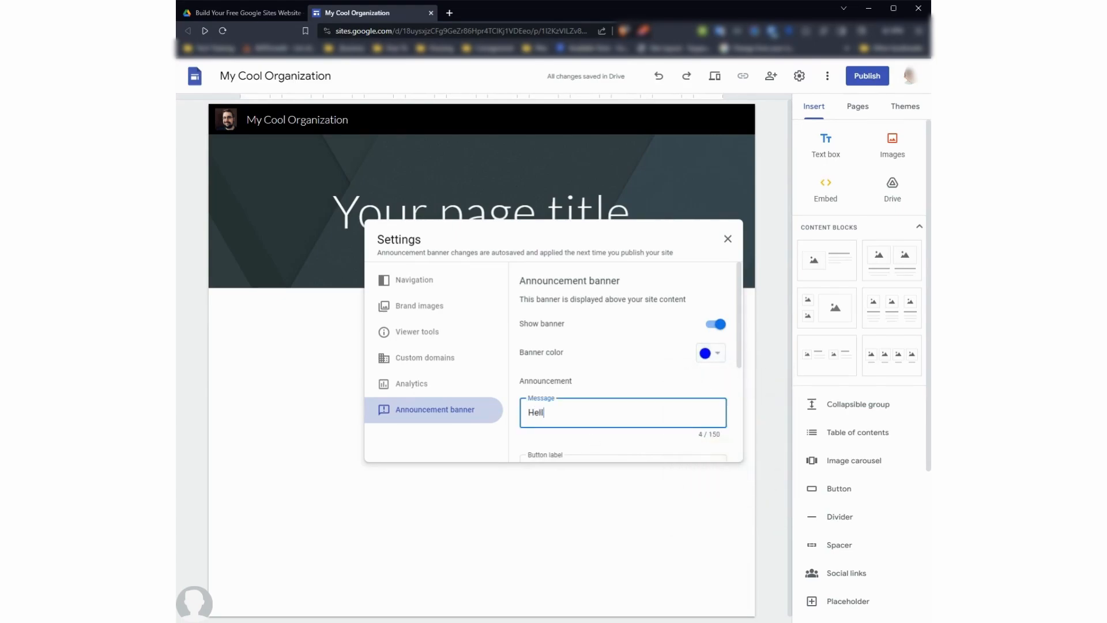
text(o World!)
scroll(595, 381, down, 1)
key(ctrl+a)
key(ctrl+c)
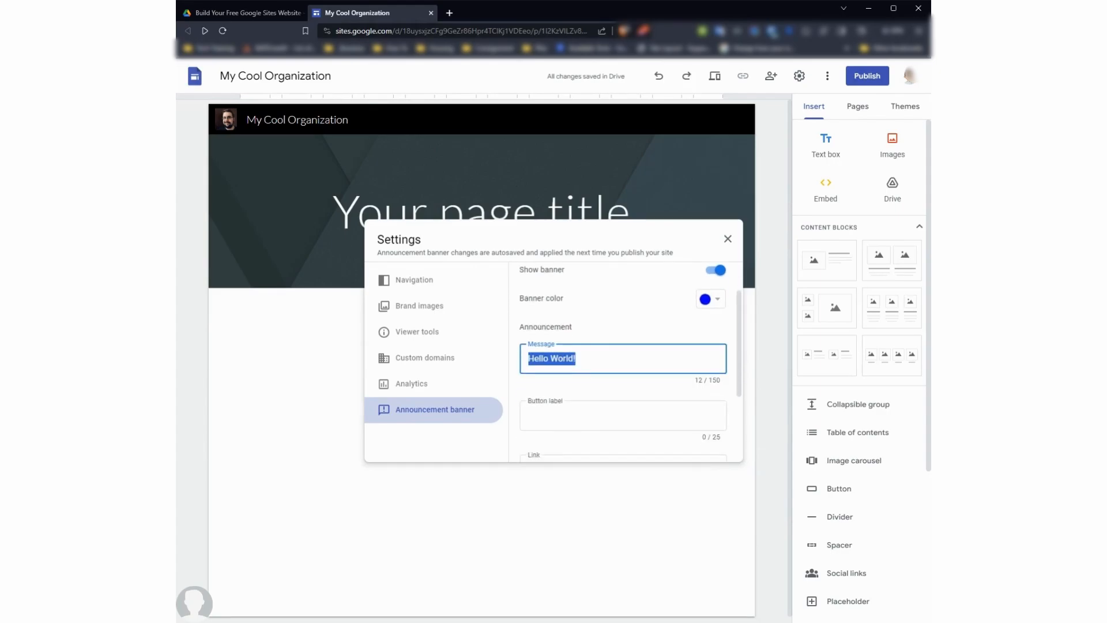
click(589, 414)
key(ctrl+v)
scroll(595, 405, down, 2)
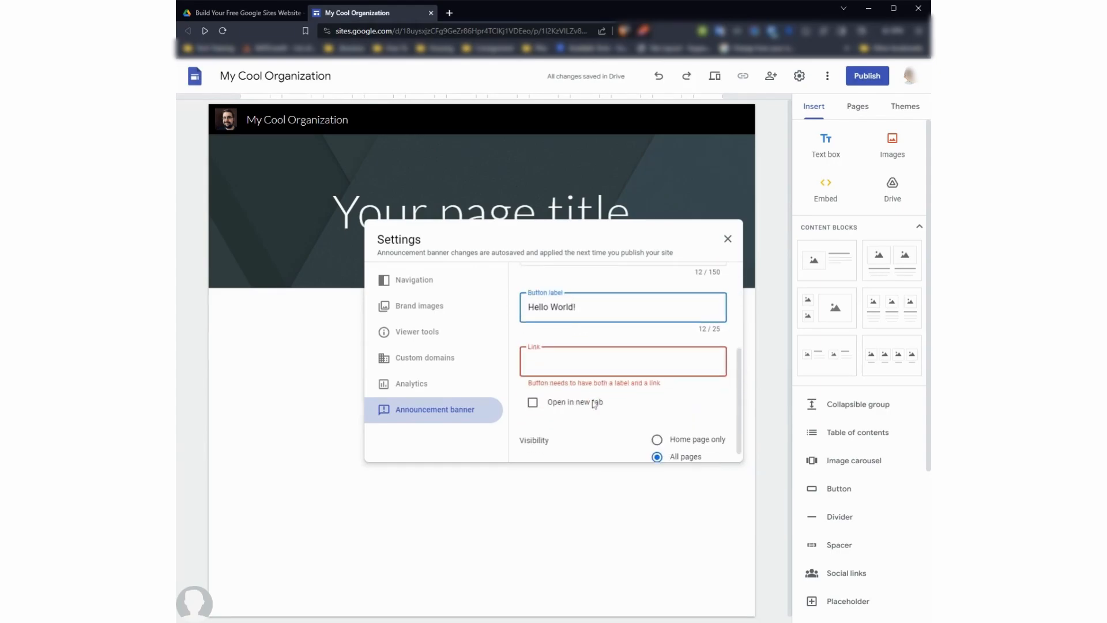
key(Tab)
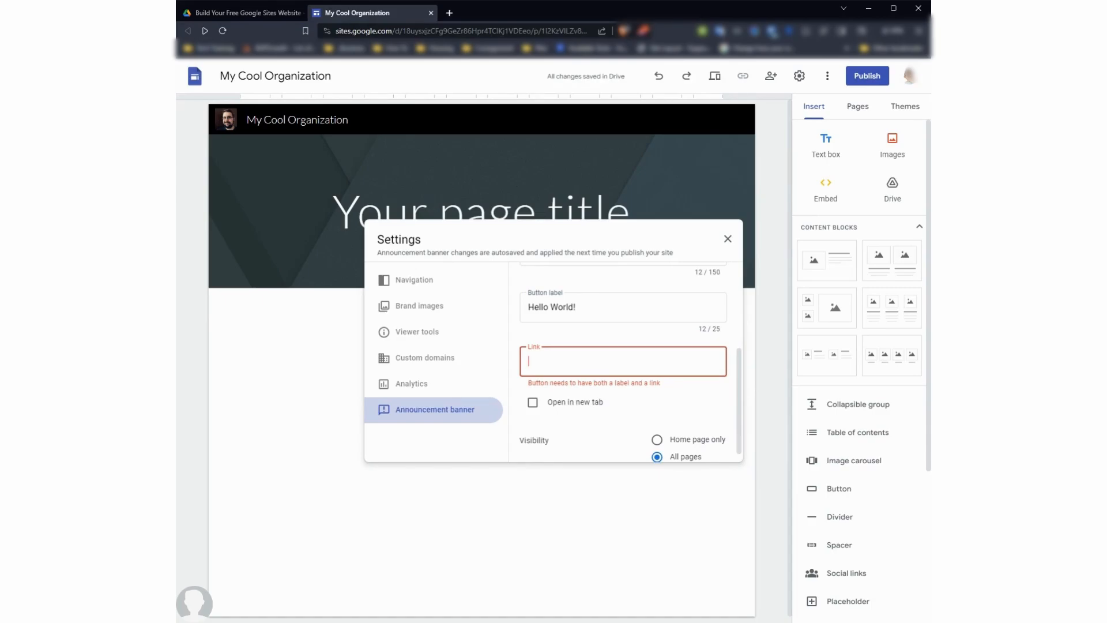
text(z)
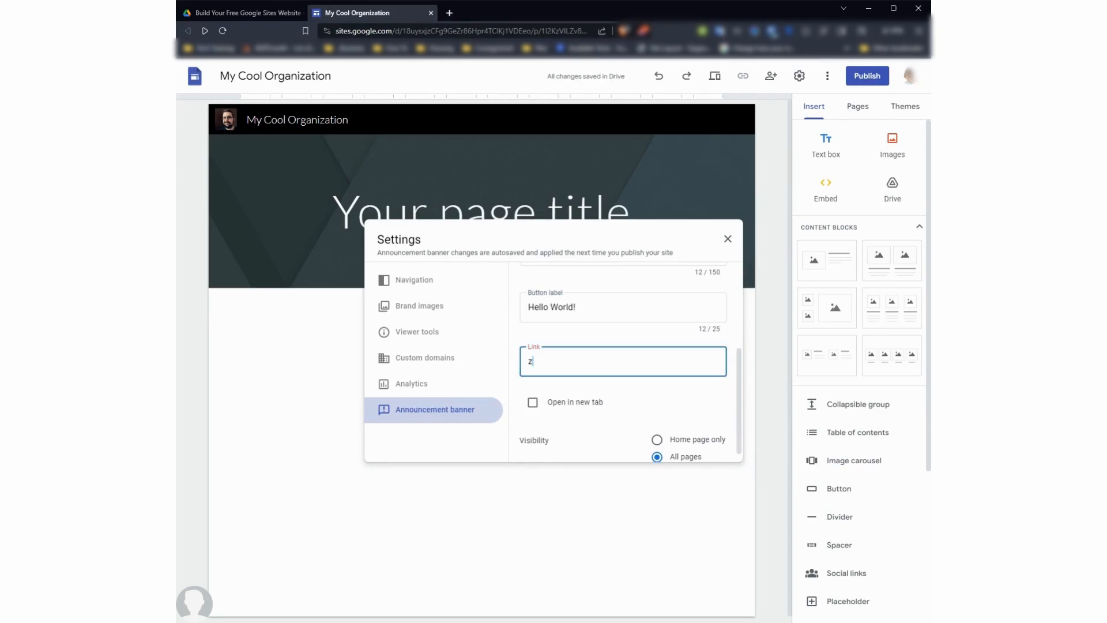
text(achariahcollins.com)
text(https://)
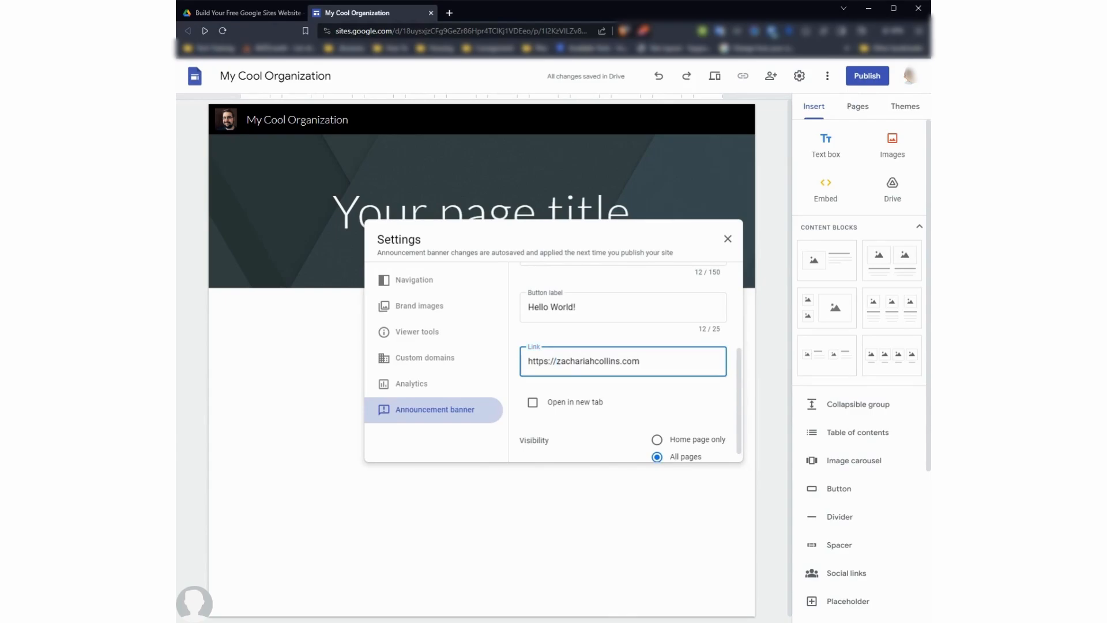
scroll(561, 370, down, 1)
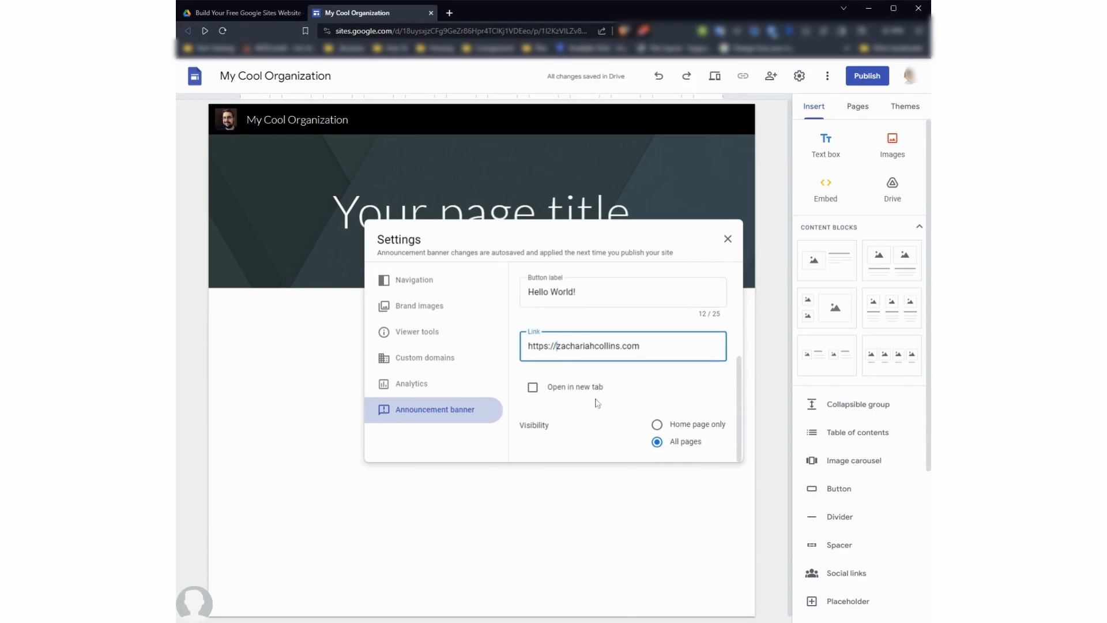
Make the announcement banner's link open in a new tab and close the site settings
drag(581, 390, 578, 390)
click(533, 387)
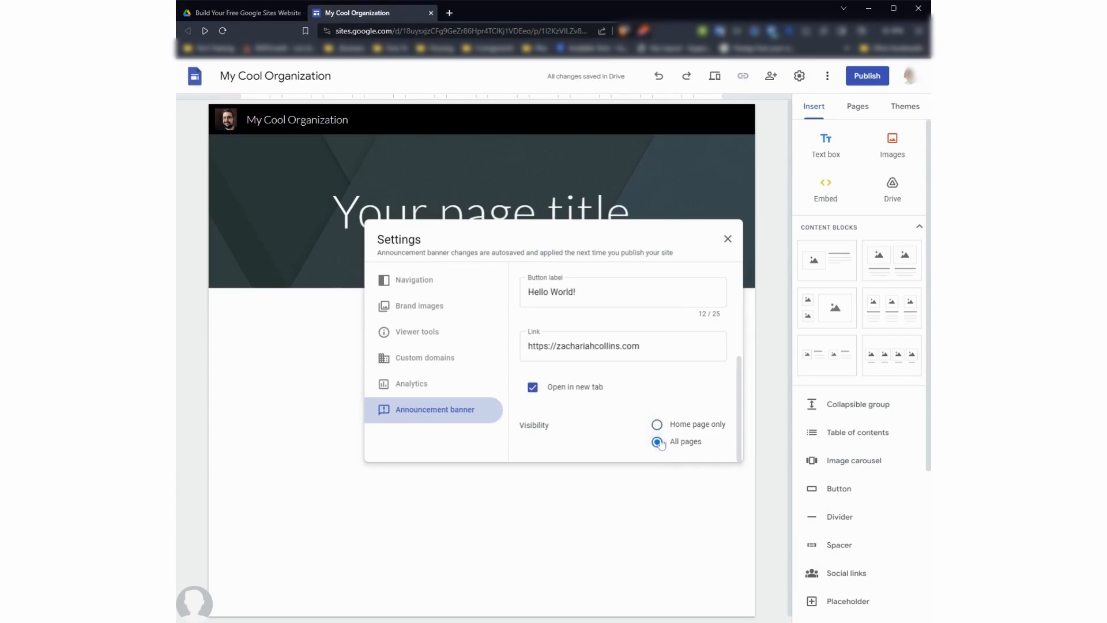
scroll(587, 407, up, 5)
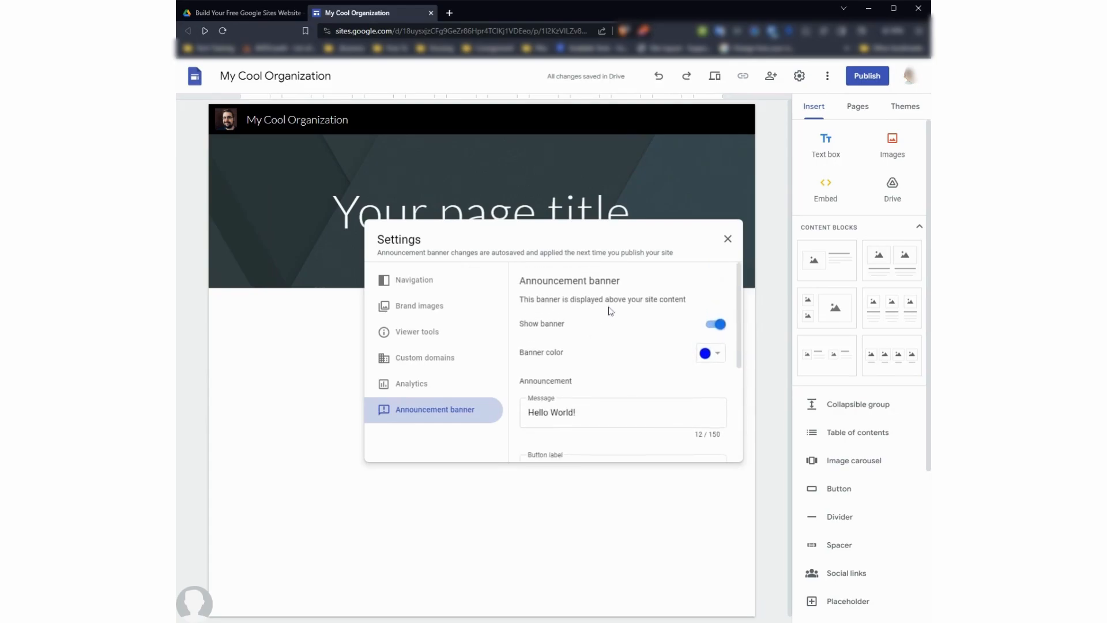
scroll(611, 310, down, 1)
click(727, 239)
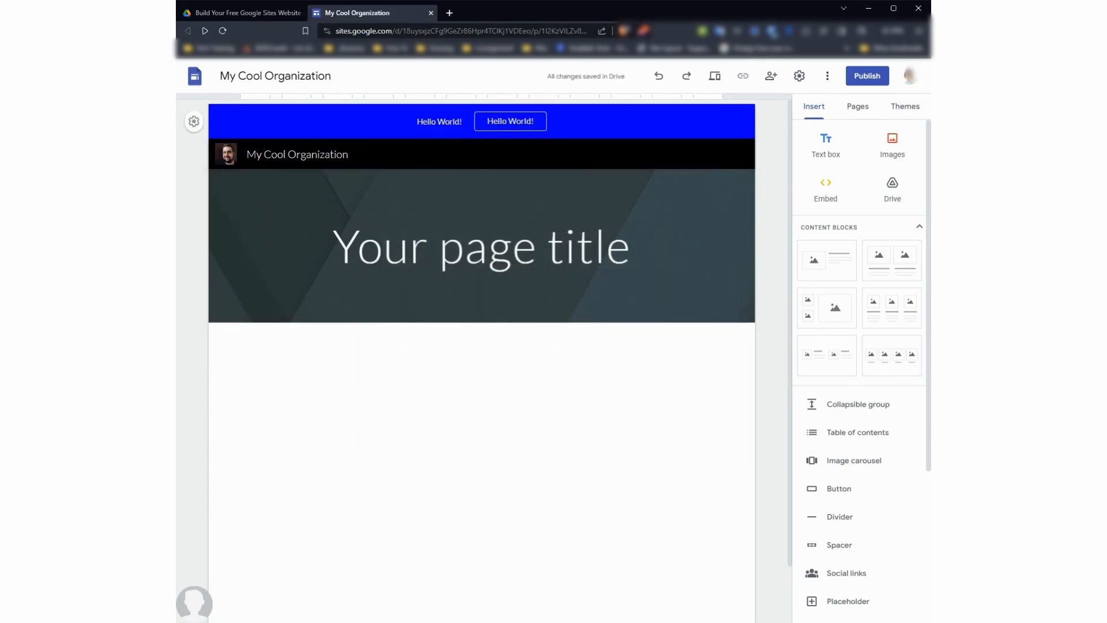
Test the announcement banner's button by following its link through to the personal website, and return to the site editor
click(525, 122)
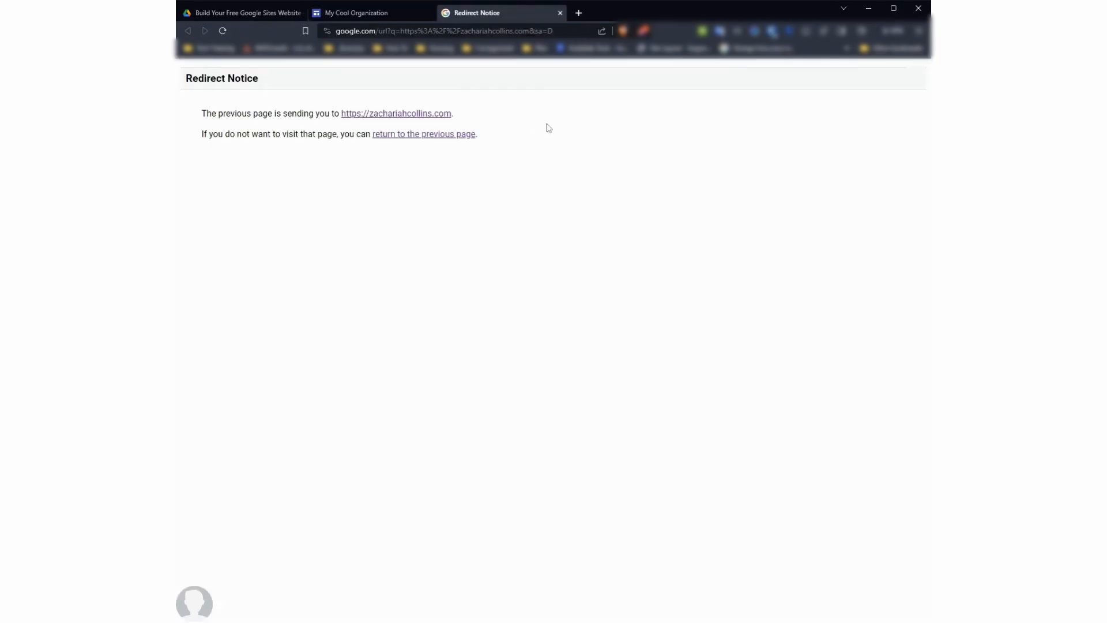
click(385, 115)
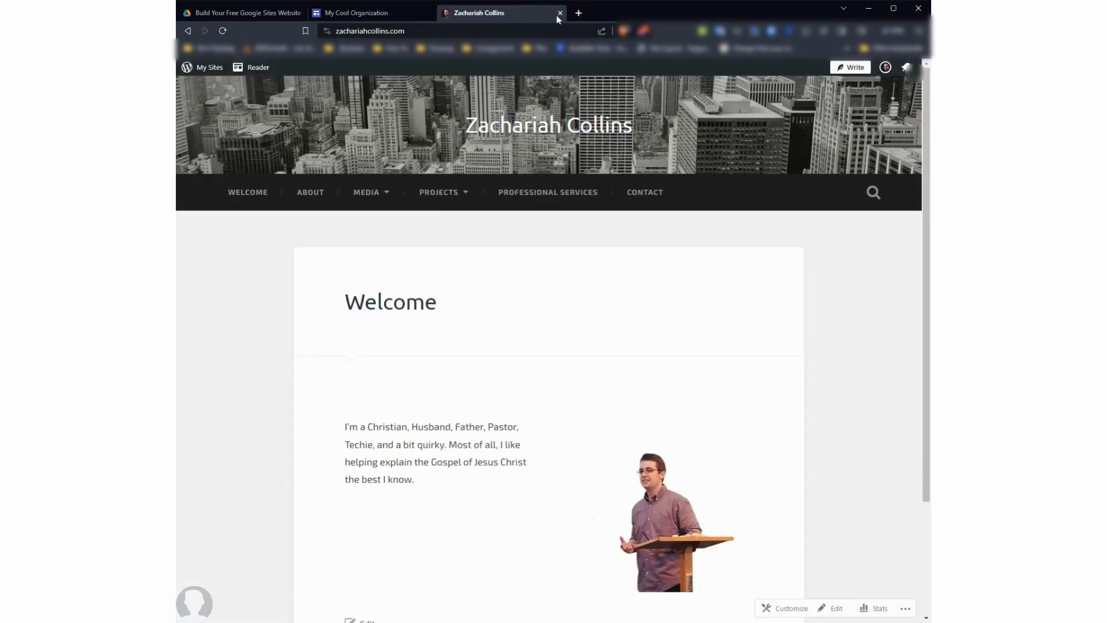
key(ctrl+shift+Tab)
key(ctrl+w)
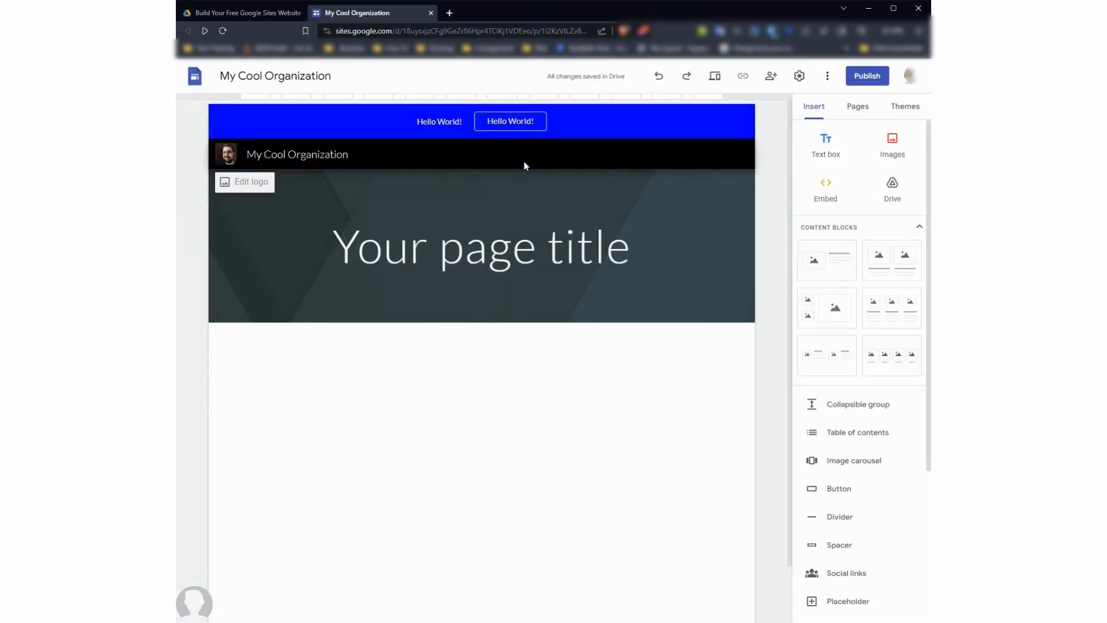